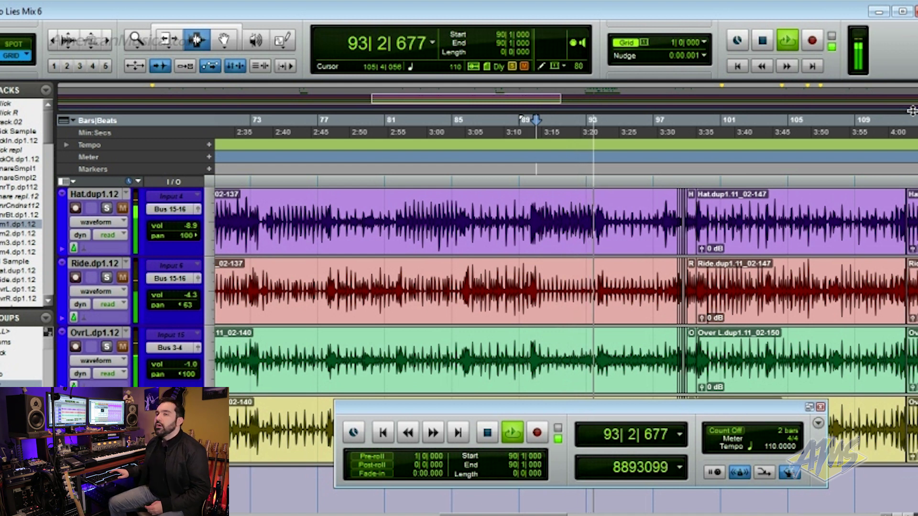
# Stop playback with the vocal's Dyn3 compressor showing 3.0:1 ratio and −22.6 dB threshold
pyautogui.press('space')
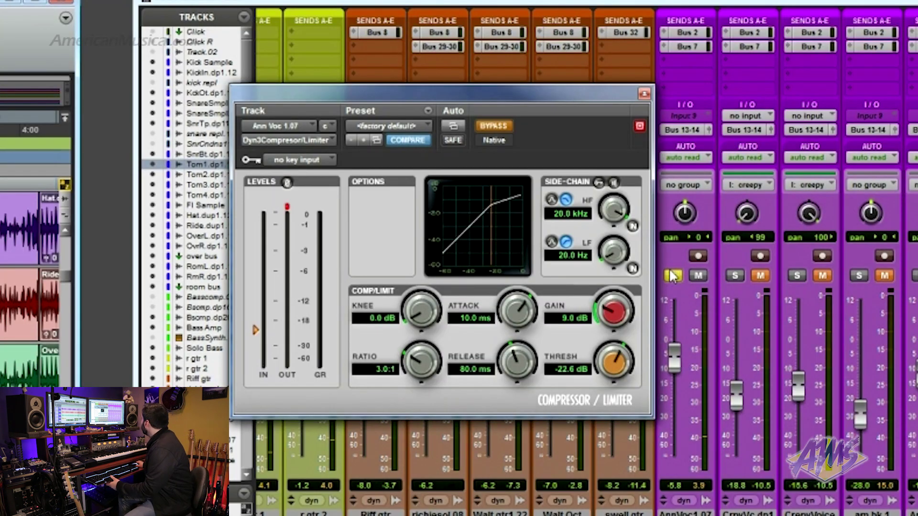
# Toggle the vocal's Solo and play the vocal with its Dyn3 compressor taken out of bypass
pyautogui.click(671, 275)
pyautogui.press('space')
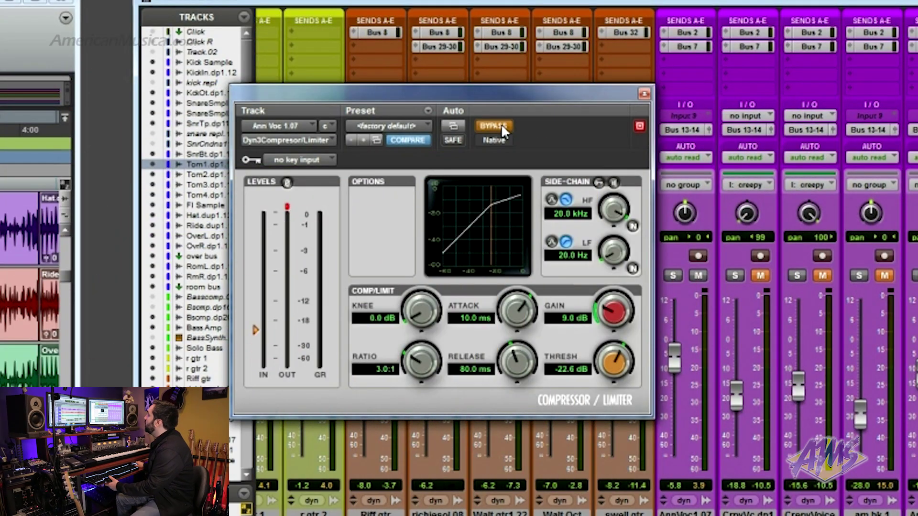
pyautogui.click(502, 125)
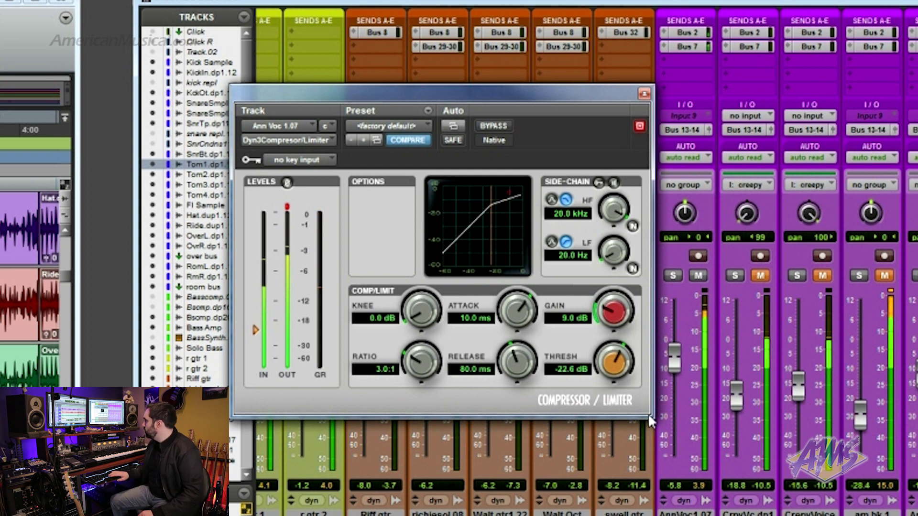
pyautogui.press('space')
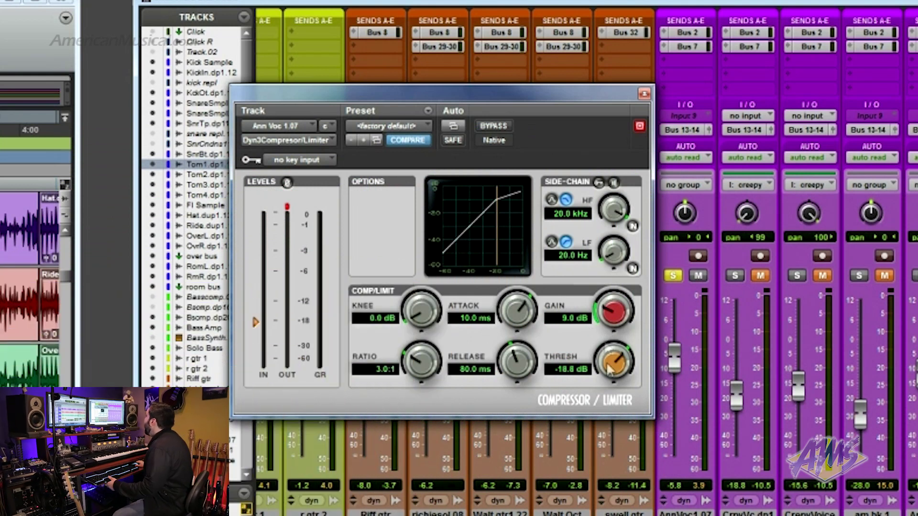
# Play the vocal with threshold at 0 dB, then lower it to about −13.4 dB and replay
pyautogui.moveTo(610, 371); pyautogui.dragTo(607, 238)
pyautogui.press('space')
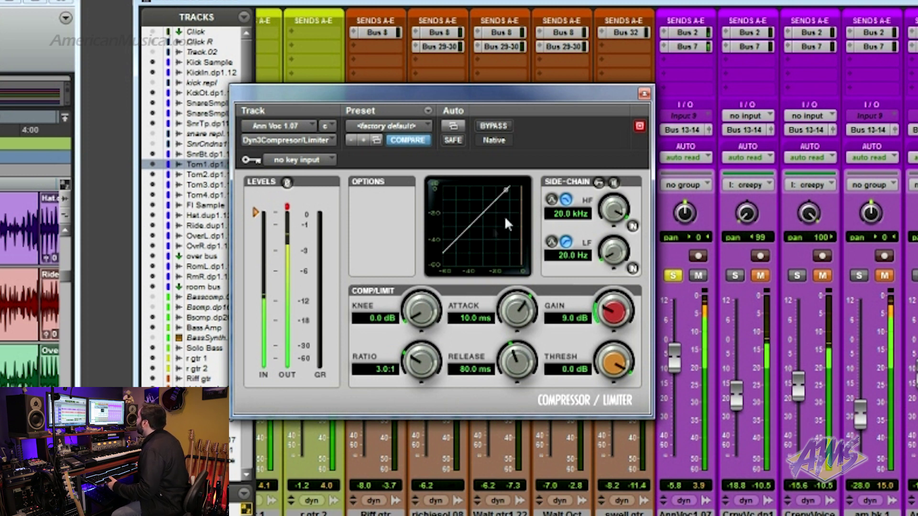
pyautogui.moveTo(508, 193)
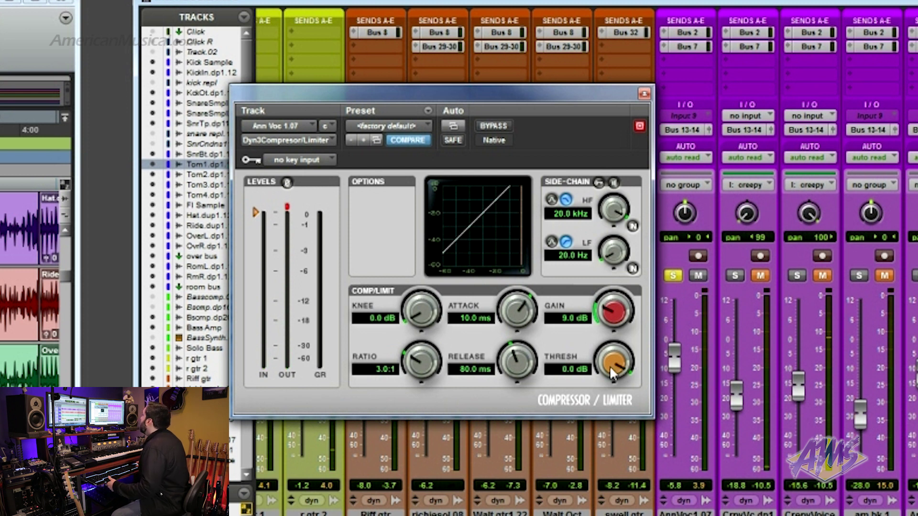
pyautogui.moveTo(610, 365); pyautogui.dragTo(592, 424)
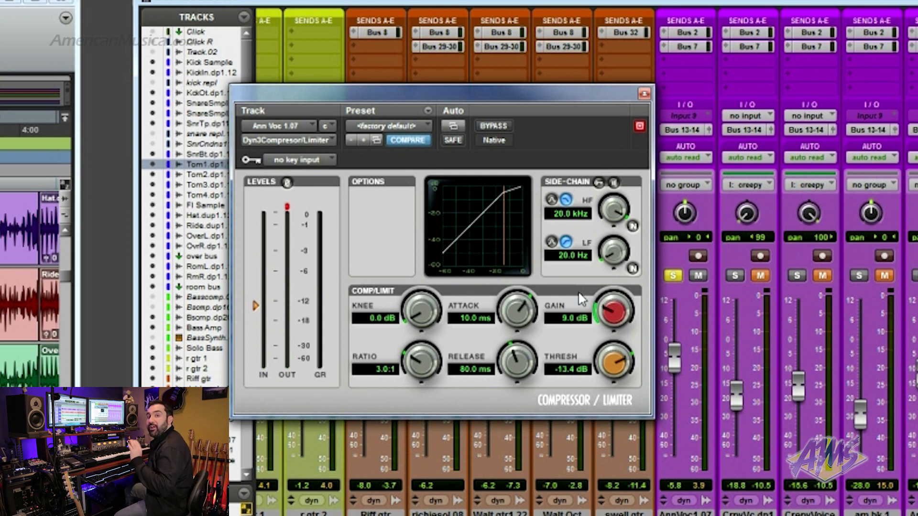
pyautogui.press('space')
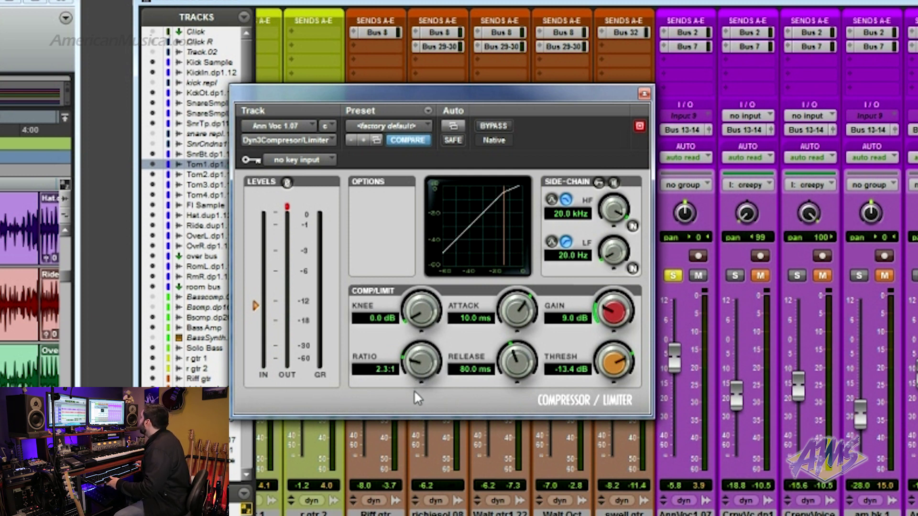
# Drop the vocal ratio to about 2:1, sweep threshold down to −31.4 dB, then back near −20 dB
pyautogui.moveTo(414, 392); pyautogui.dragTo(416, 412)
pyautogui.moveTo(595, 367); pyautogui.dragTo(606, 369)
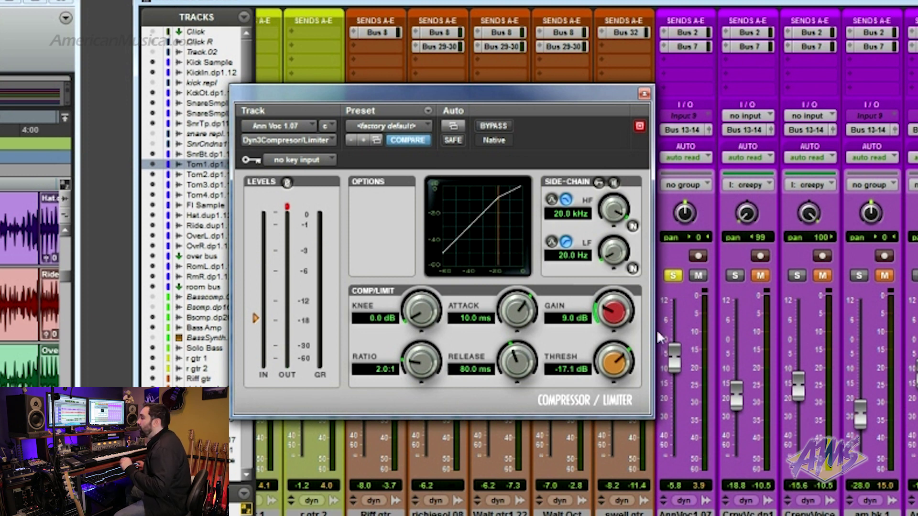
pyautogui.moveTo(613, 362); pyautogui.dragTo(606, 370)
pyautogui.press('space')
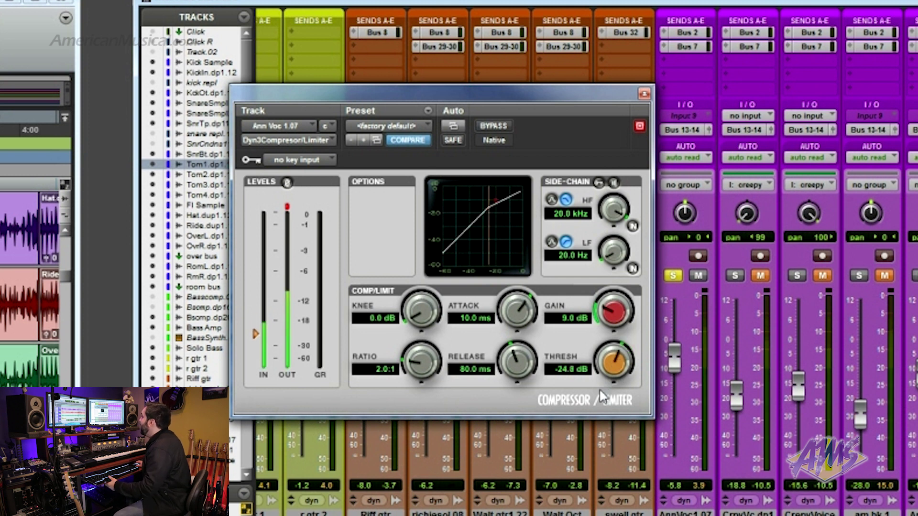
pyautogui.moveTo(589, 412); pyautogui.dragTo(586, 420)
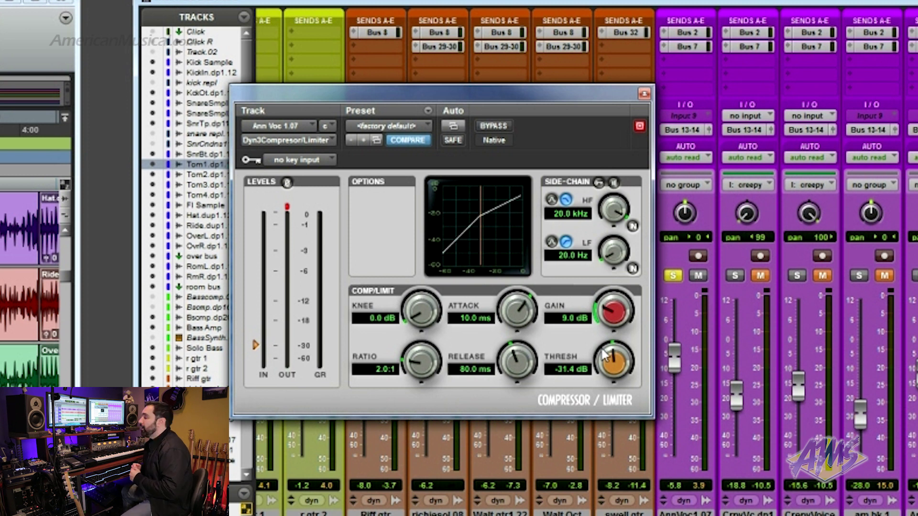
pyautogui.moveTo(613, 370); pyautogui.dragTo(613, 337)
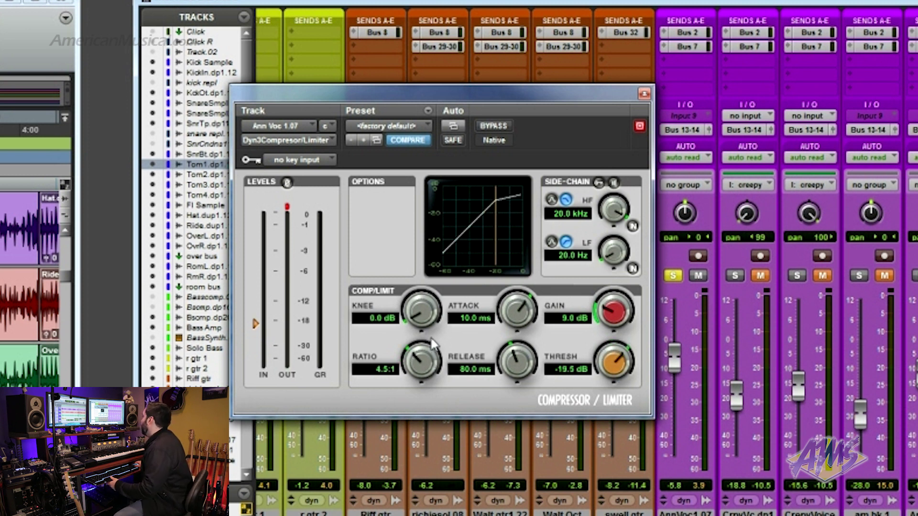
# Raise the vocal ratio to 6.0:1 and lower the threshold in steps to −28.6 dB during playback
pyautogui.moveTo(423, 356); pyautogui.dragTo(425, 355)
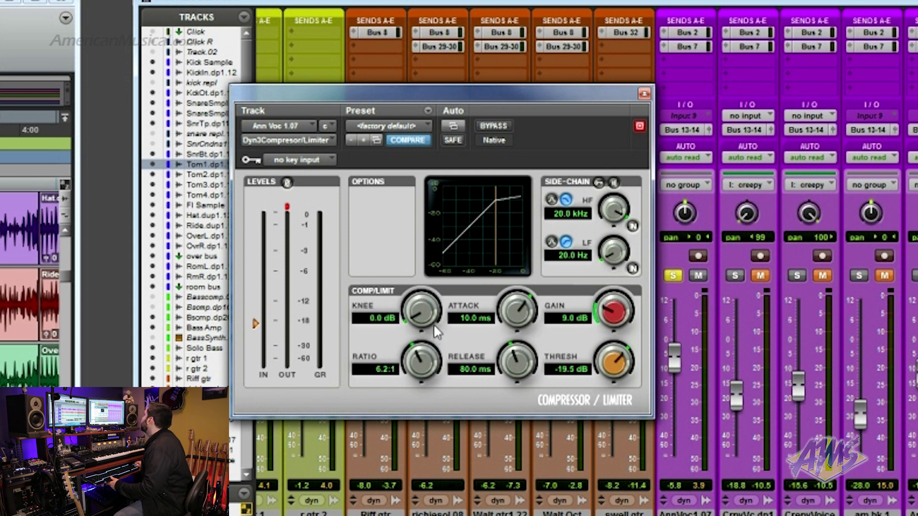
pyautogui.press('space')
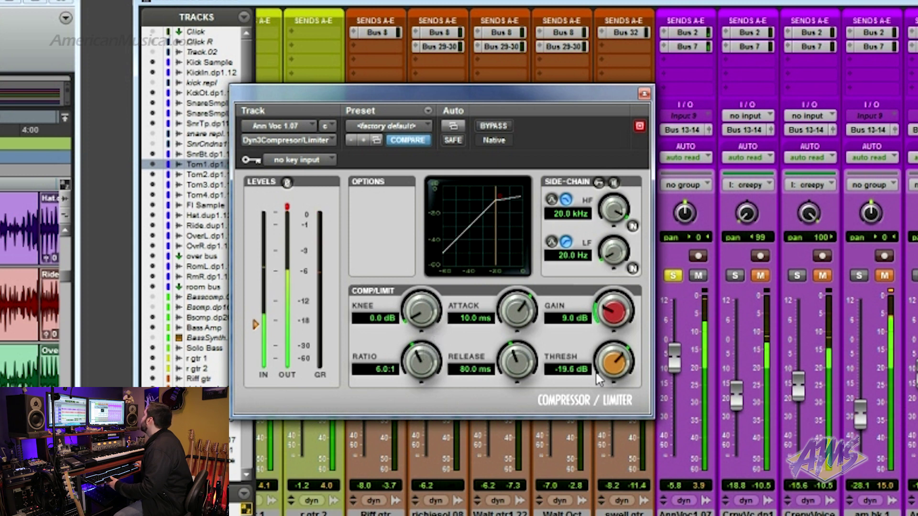
pyautogui.moveTo(603, 372); pyautogui.dragTo(606, 380)
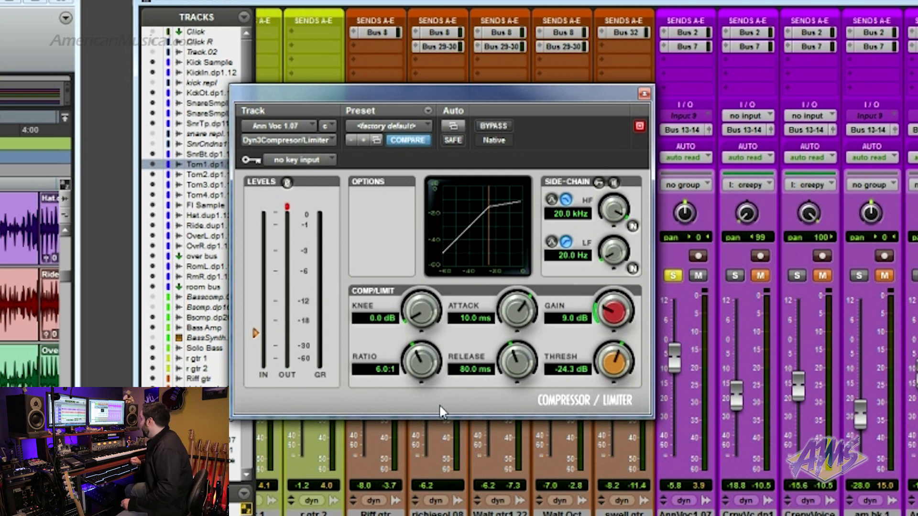
pyautogui.moveTo(618, 354); pyautogui.dragTo(608, 369)
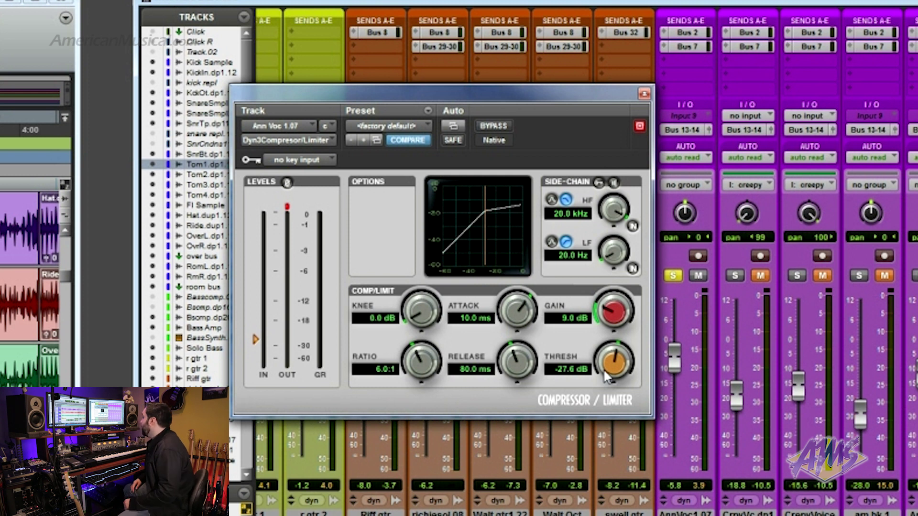
pyautogui.moveTo(603, 368); pyautogui.dragTo(600, 371)
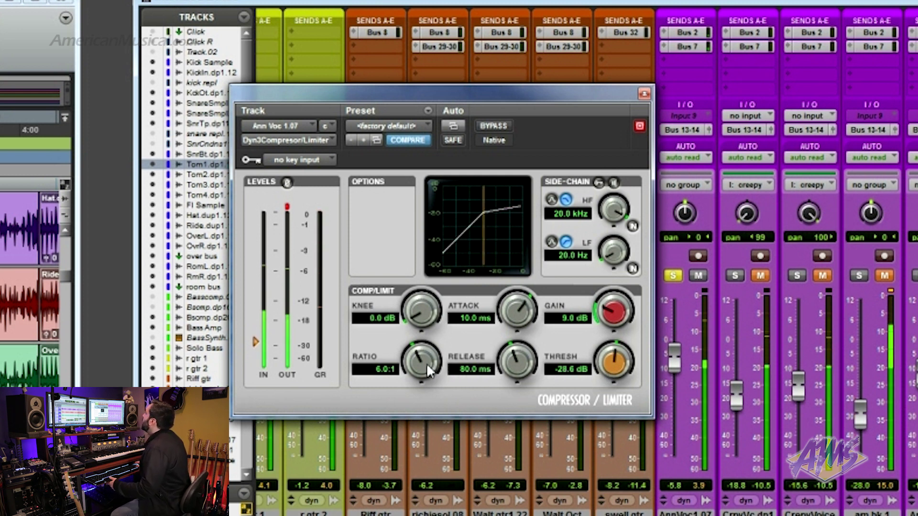
# Push the vocal ratio to 100:1 for limiting, play it, then start backing the ratio down
pyautogui.moveTo(427, 363); pyautogui.dragTo(427, 330)
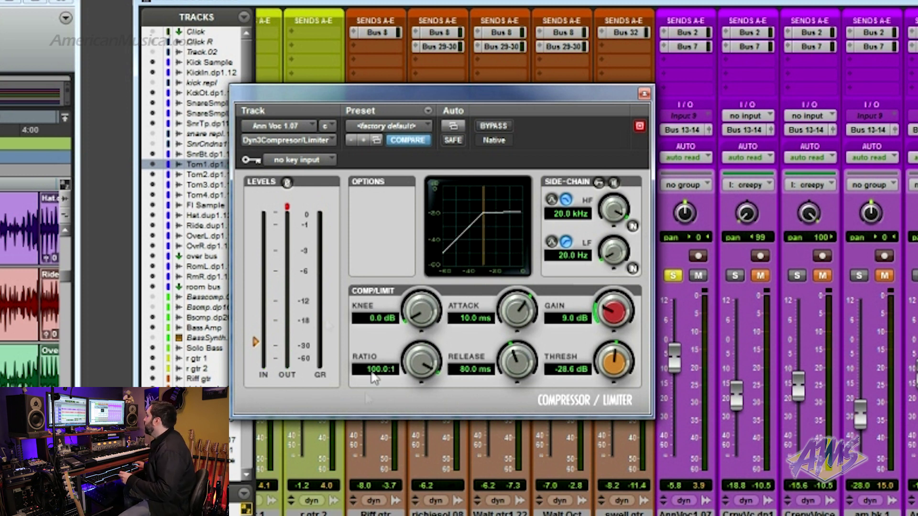
pyautogui.press('space')
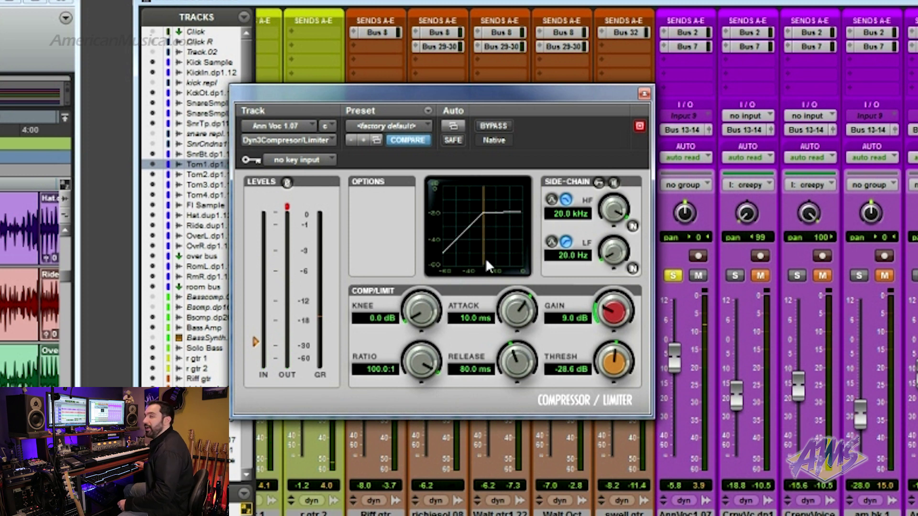
pyautogui.moveTo(422, 365); pyautogui.dragTo(426, 380)
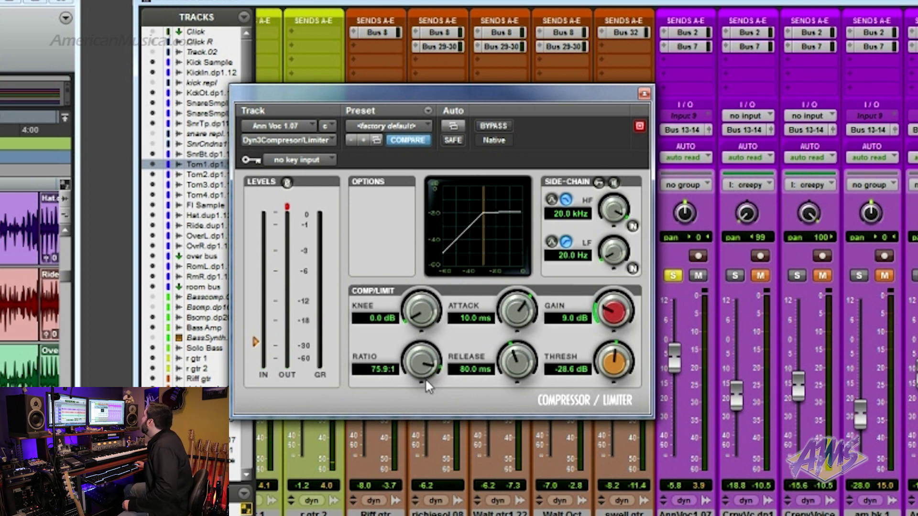
# Ease the vocal compressor ratio down through 10.5:1 to 8.8:1
pyautogui.moveTo(418, 427); pyautogui.dragTo(416, 433)
pyautogui.moveTo(423, 368)
pyautogui.mouseDown()
pyautogui.moveTo(421, 383)
pyautogui.moveTo(415, 375)
pyautogui.mouseUp()
pyautogui.moveTo(604, 371); pyautogui.dragTo(609, 366)
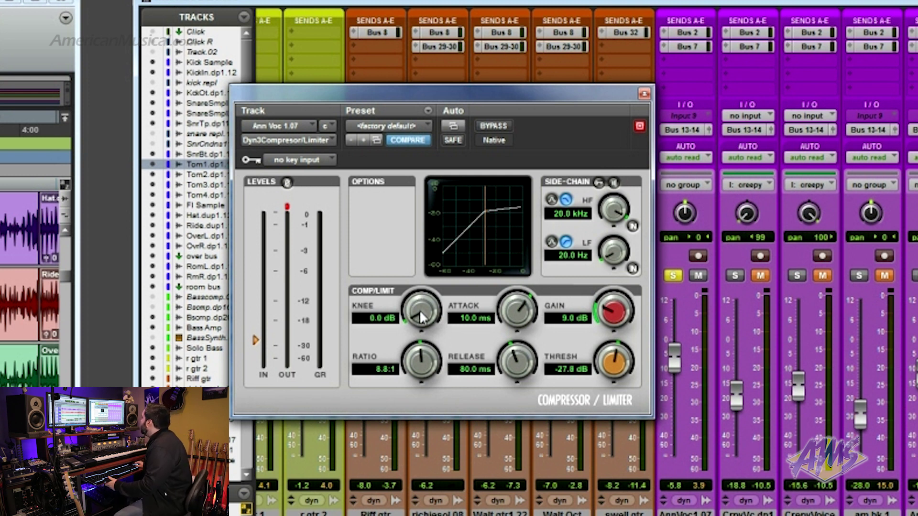
# Play the vocal with the 21.8 dB soft knee and raise threshold to about −24.5 dB
pyautogui.press('space')
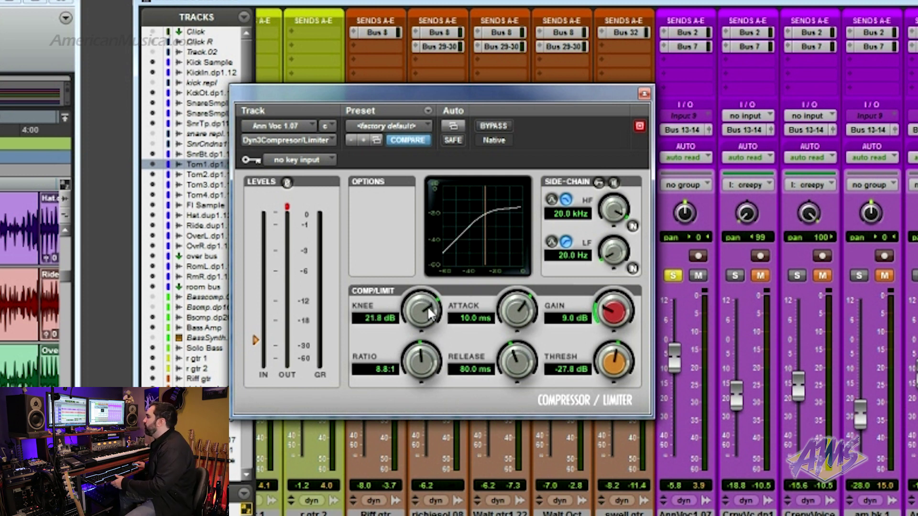
pyautogui.press('space')
pyautogui.moveTo(603, 366); pyautogui.dragTo(619, 356)
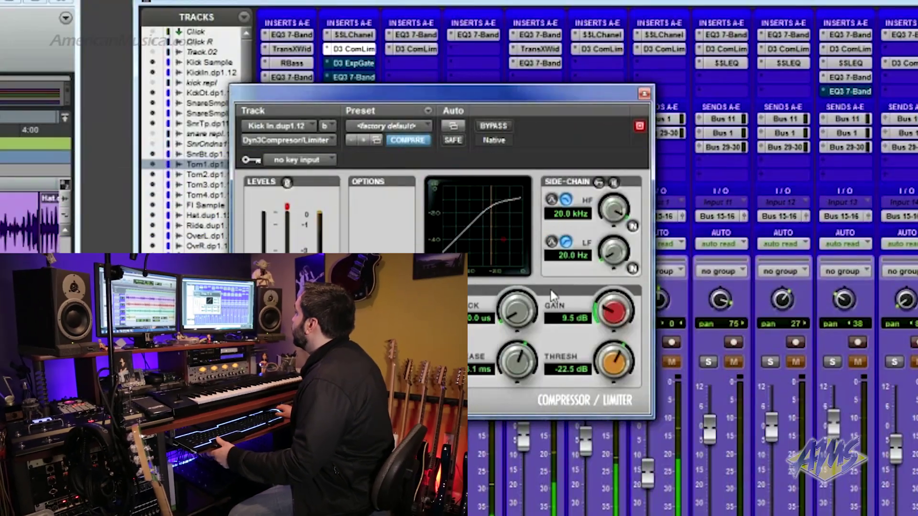
# Set the kick compressor to −46.7 dB threshold, 12.3 ms attack and 18.4 ms release
pyautogui.moveTo(608, 364); pyautogui.dragTo(553, 426)
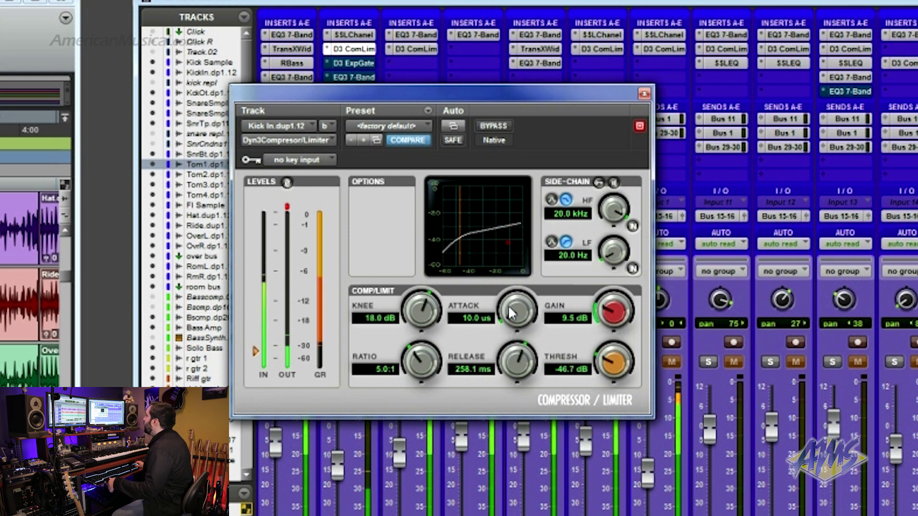
pyautogui.moveTo(515, 309); pyautogui.dragTo(519, 260)
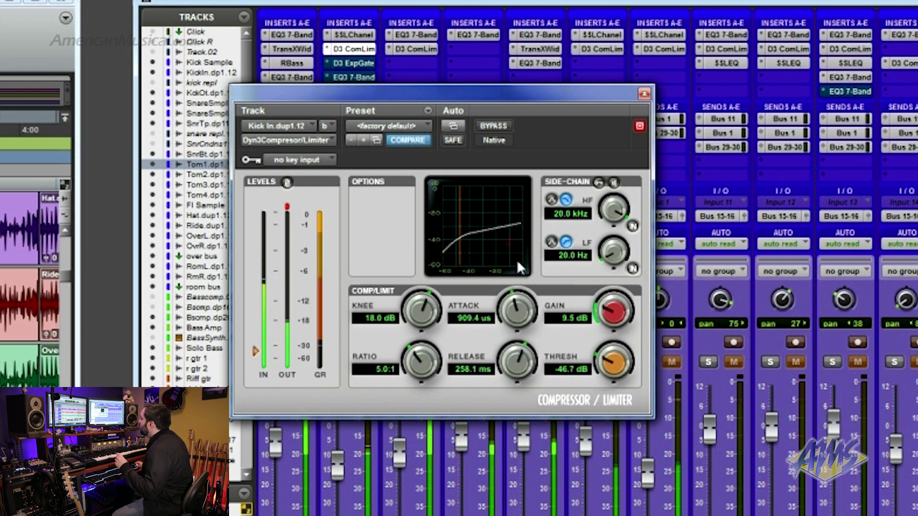
pyautogui.moveTo(614, 309); pyautogui.dragTo(617, 301)
pyautogui.moveTo(516, 317); pyautogui.dragTo(516, 310)
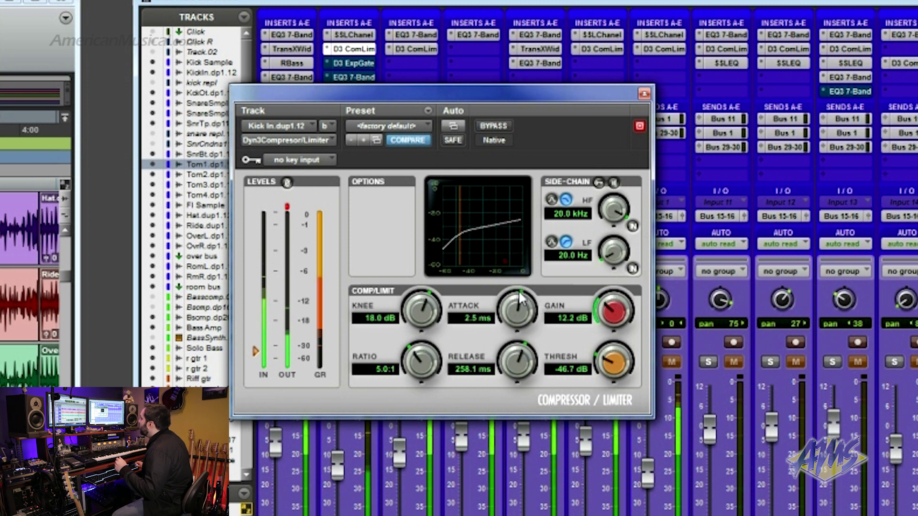
pyautogui.moveTo(520, 300)
pyautogui.mouseDown()
pyautogui.moveTo(518, 318)
pyautogui.moveTo(520, 306)
pyautogui.mouseUp()
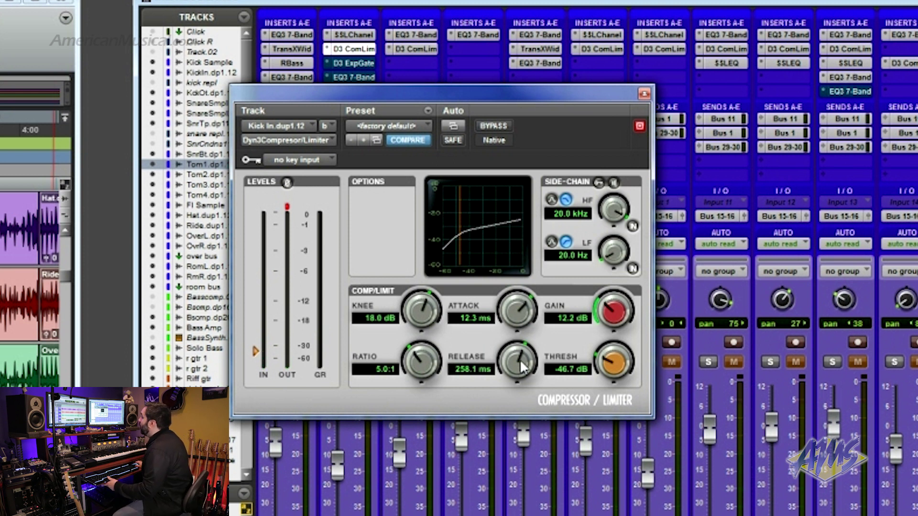
pyautogui.moveTo(518, 360)
pyautogui.mouseDown()
pyautogui.moveTo(504, 434)
pyautogui.moveTo(509, 366)
pyautogui.mouseUp()
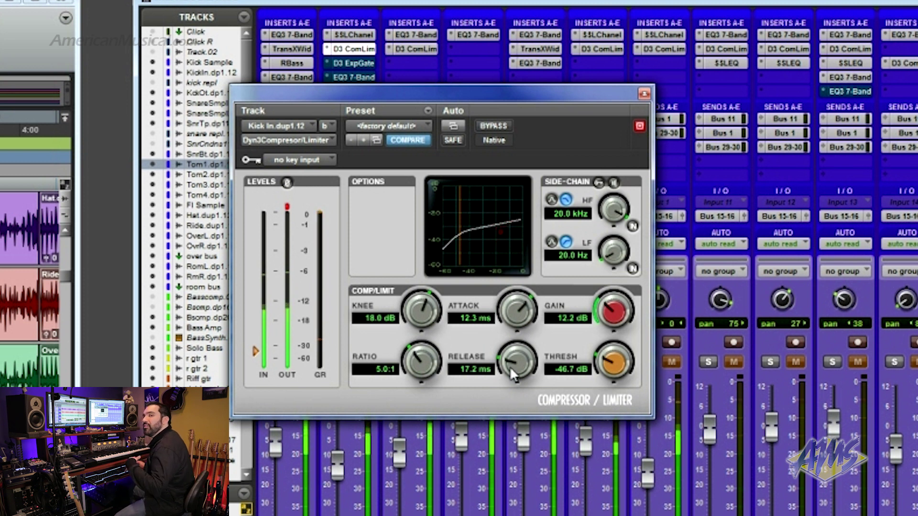
pyautogui.moveTo(509, 366); pyautogui.dragTo(508, 367)
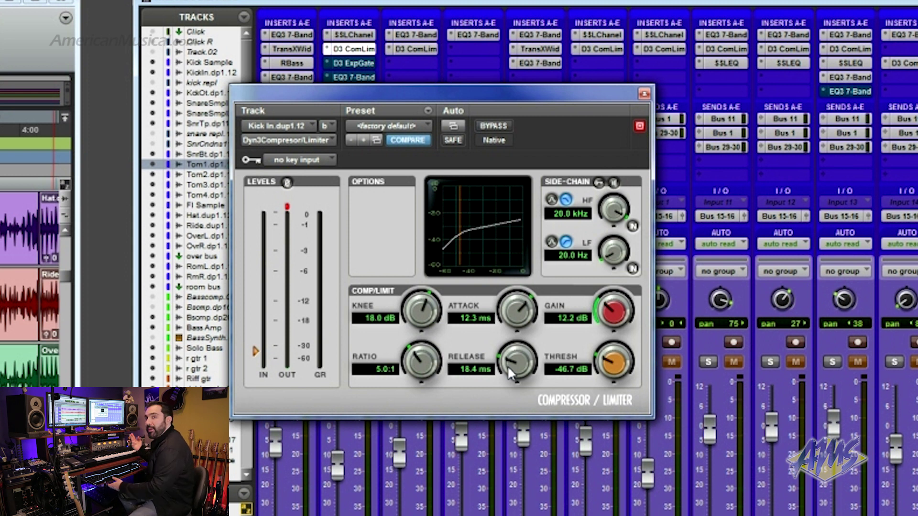
# Raise the kick threshold to −25.3 dB during playback and nudge make-up gain to 12.3 dB
pyautogui.press('space')
pyautogui.moveTo(631, 375); pyautogui.dragTo(626, 303)
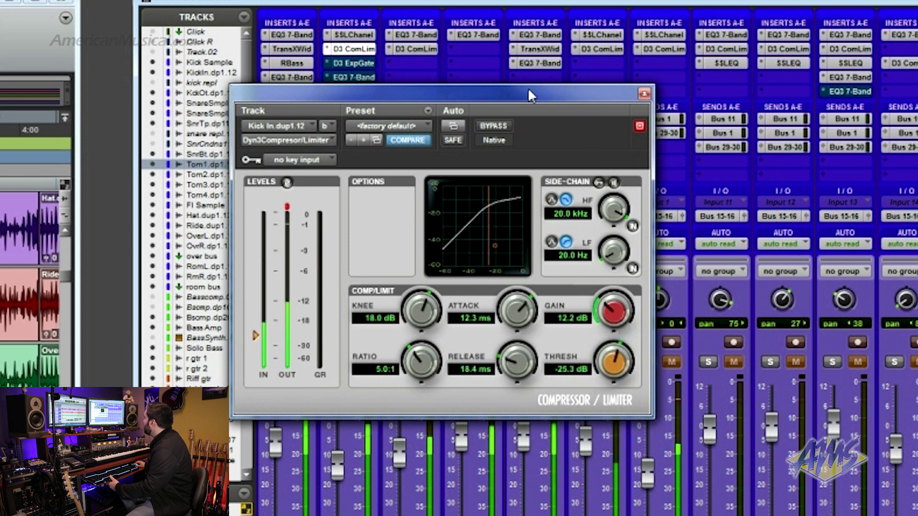
pyautogui.moveTo(528, 91); pyautogui.dragTo(788, 90)
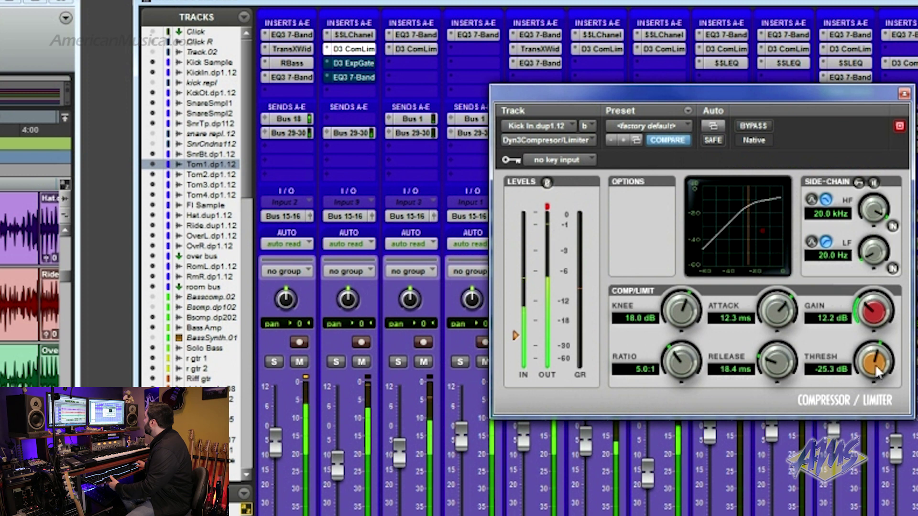
pyautogui.moveTo(868, 313); pyautogui.dragTo(868, 312)
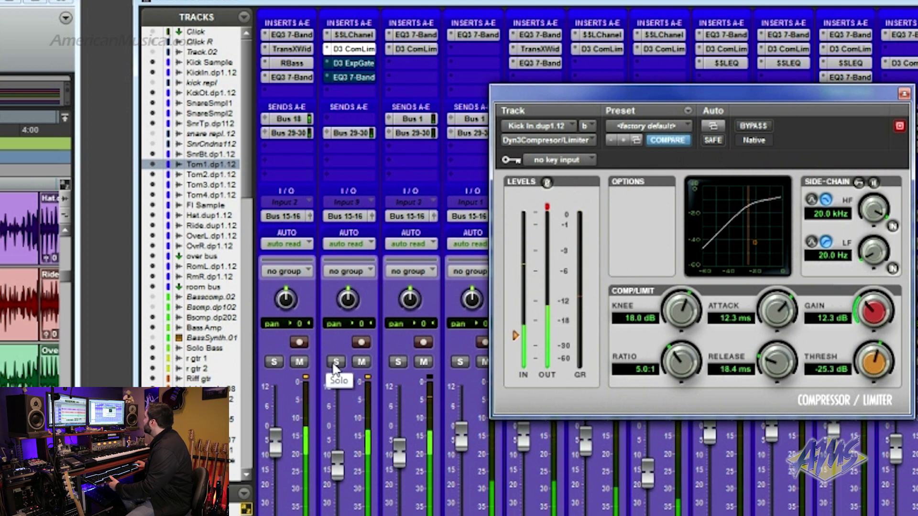
pyautogui.moveTo(614, 91); pyautogui.dragTo(474, 94)
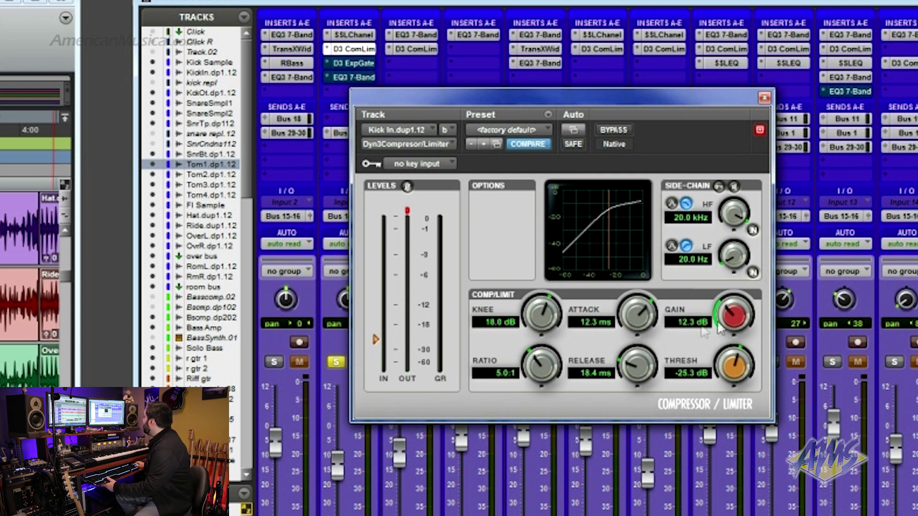
# Play the kick, cut gain to 9.0 dB, lower threshold to −42.4 dB, then boost gain to about 23 dB
pyautogui.press('space')
pyautogui.moveTo(720, 328); pyautogui.dragTo(715, 400)
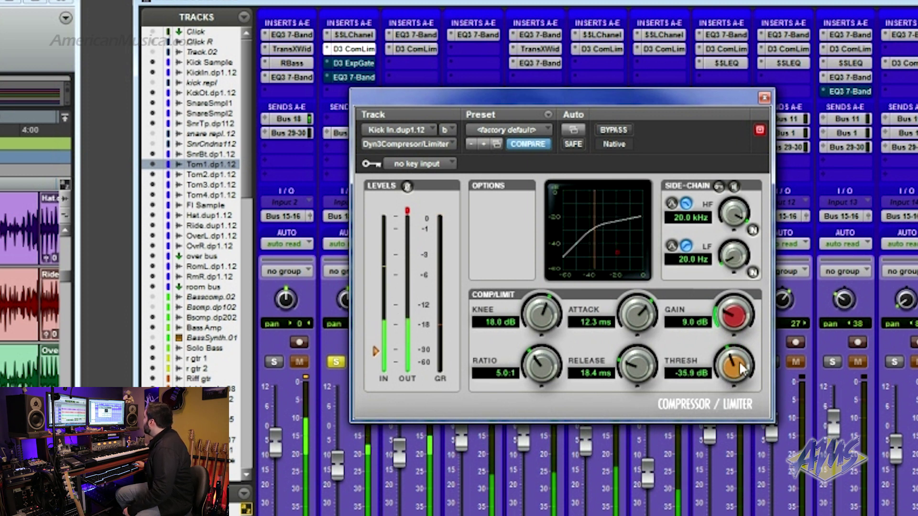
pyautogui.moveTo(742, 368); pyautogui.dragTo(740, 390)
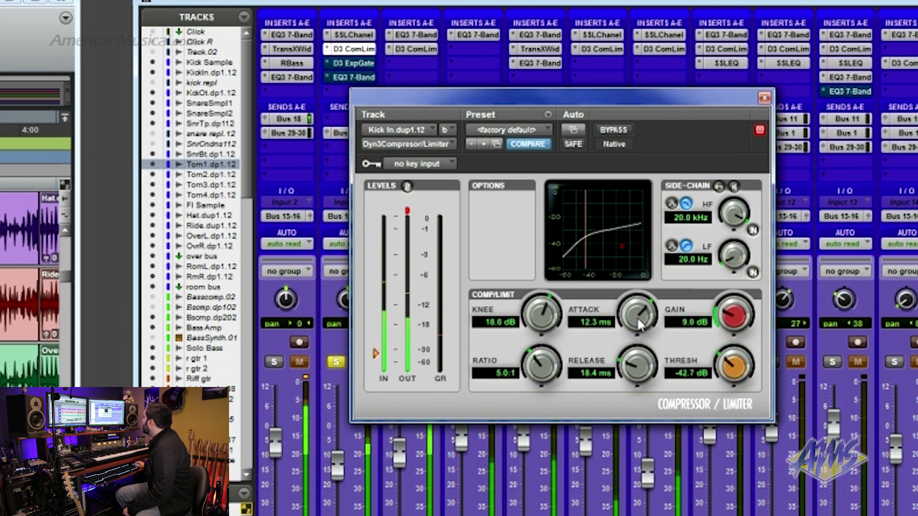
pyautogui.moveTo(727, 372); pyautogui.dragTo(730, 365)
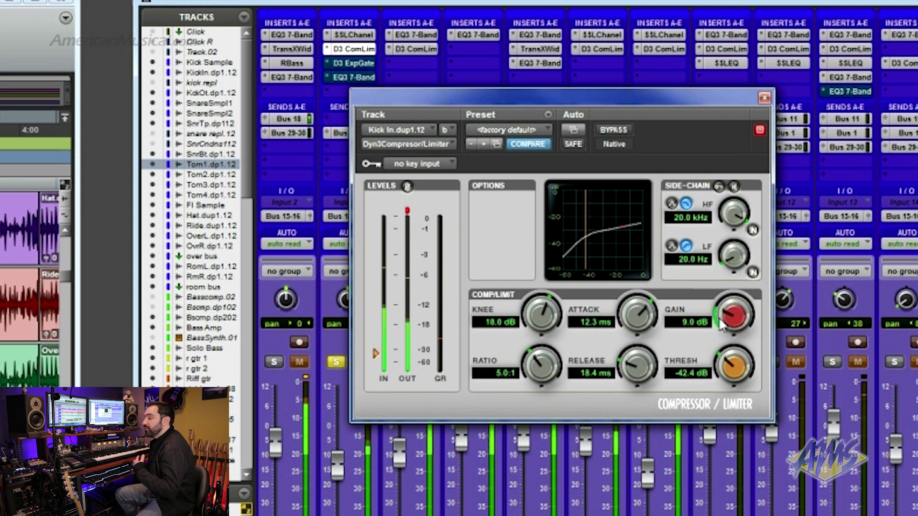
pyautogui.moveTo(734, 308); pyautogui.dragTo(736, 249)
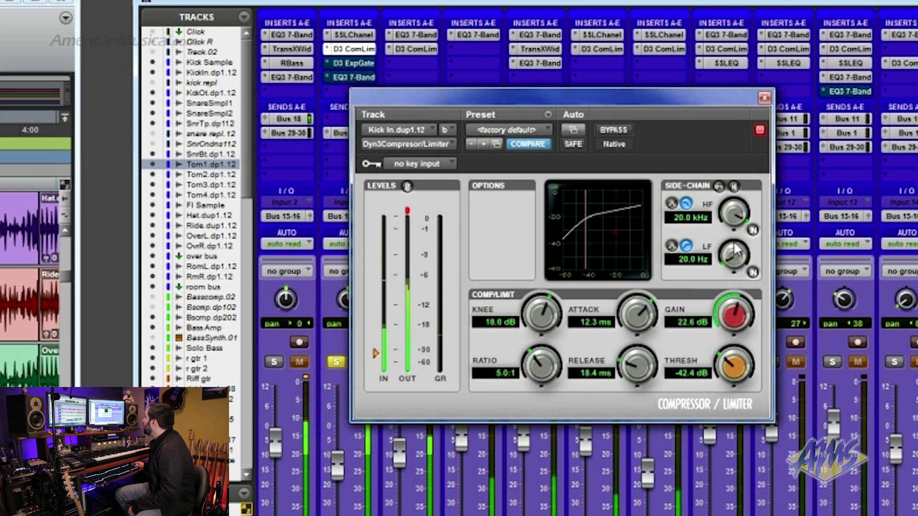